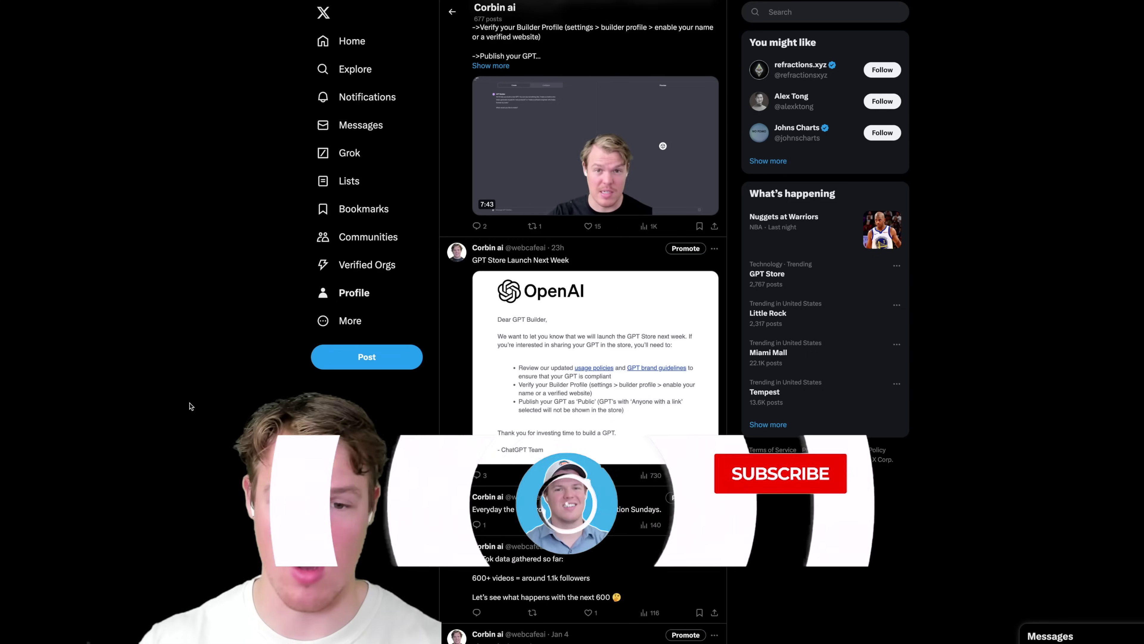
Scroll the X profile's Posts feed up to the newest posts, then down to Who to follow.
scroll(192, 405, "up", 1)
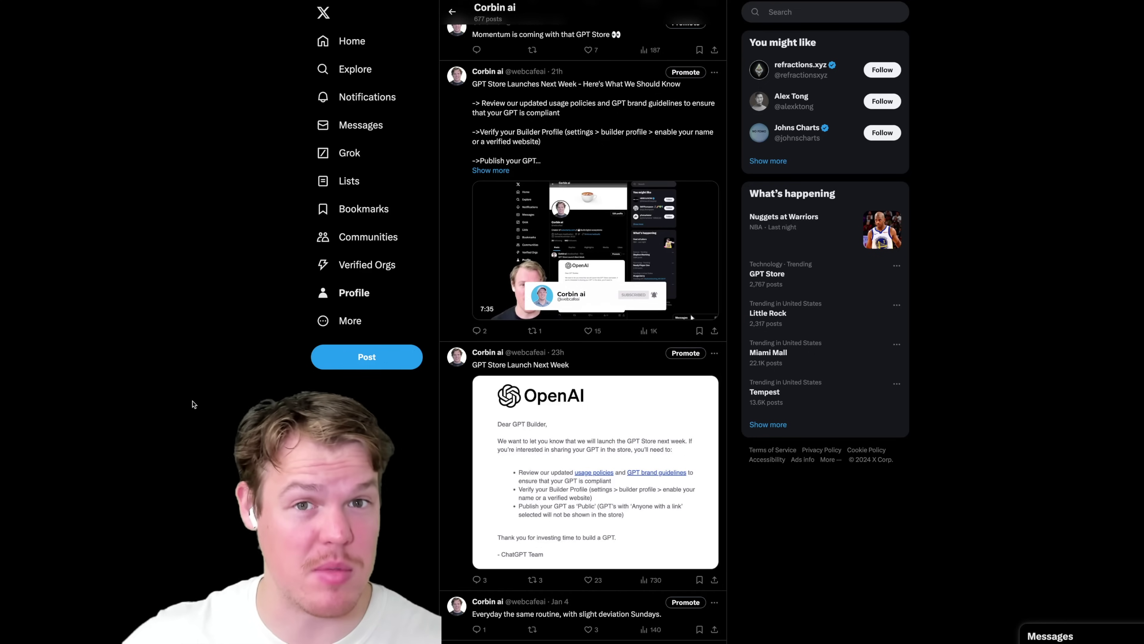
scroll(193, 404, "up", 2)
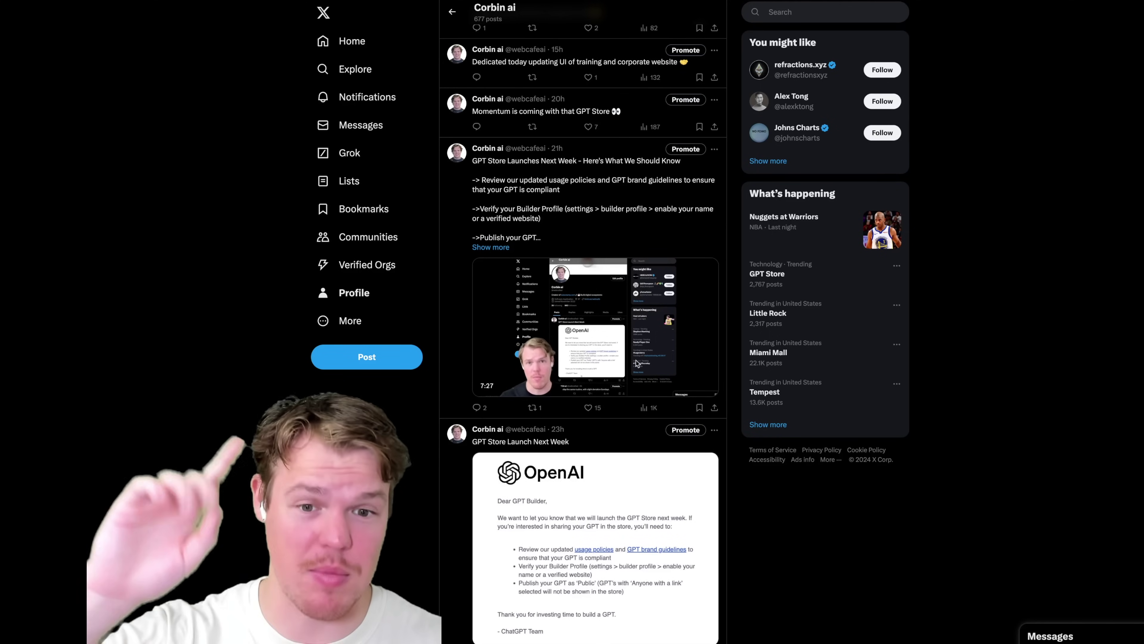
scroll(641, 349, "up", 2)
scroll(641, 349, "up", 15)
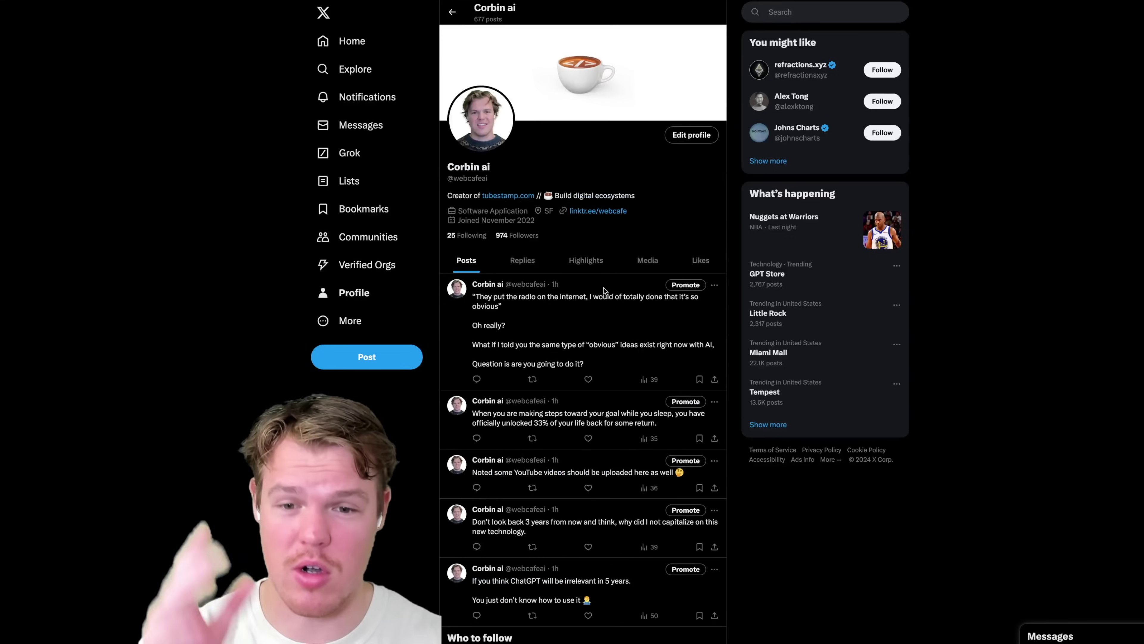
scroll(561, 274, "down", 8)
scroll(561, 274, "down", 3)
scroll(561, 275, "up", 6)
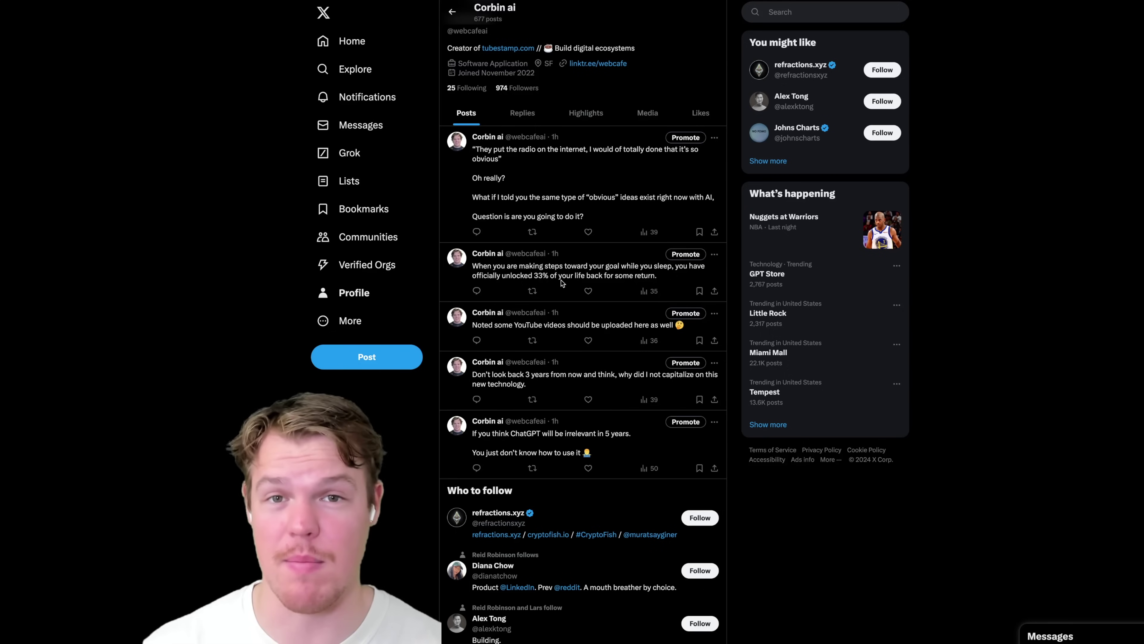
scroll(561, 283, "down", 4)
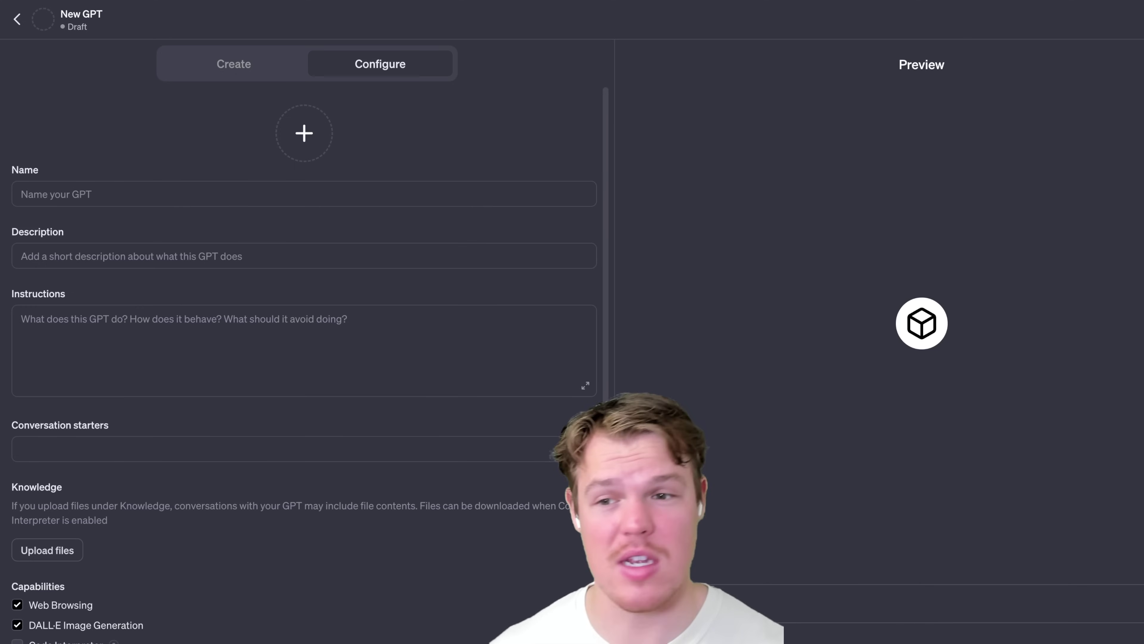
left_click(66, 195)
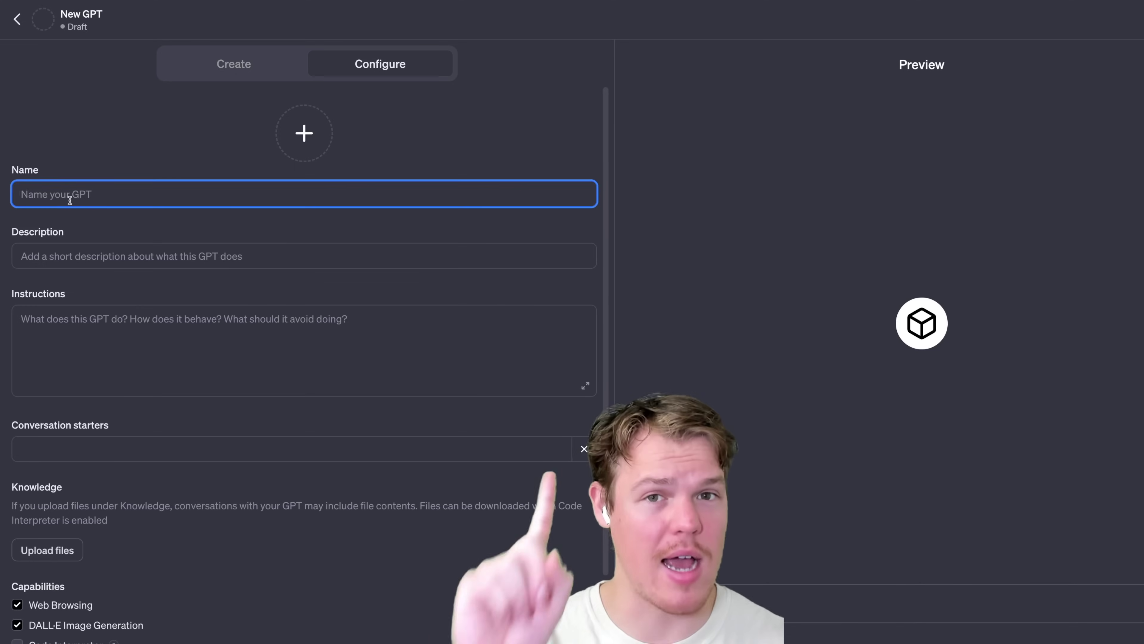
type("Your")
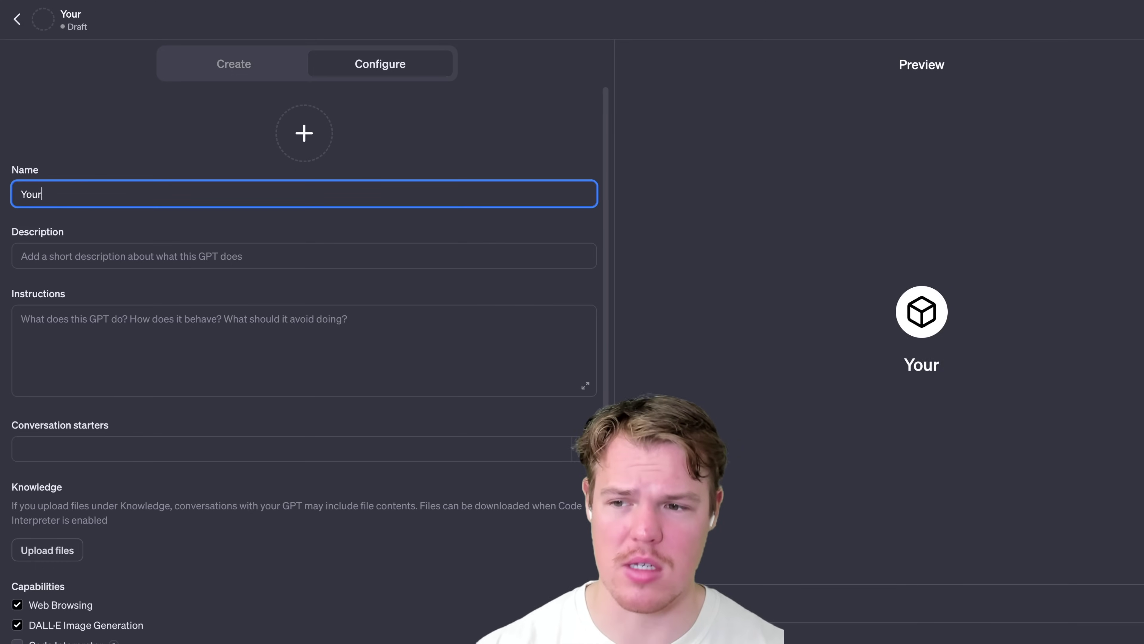
type(" Business")
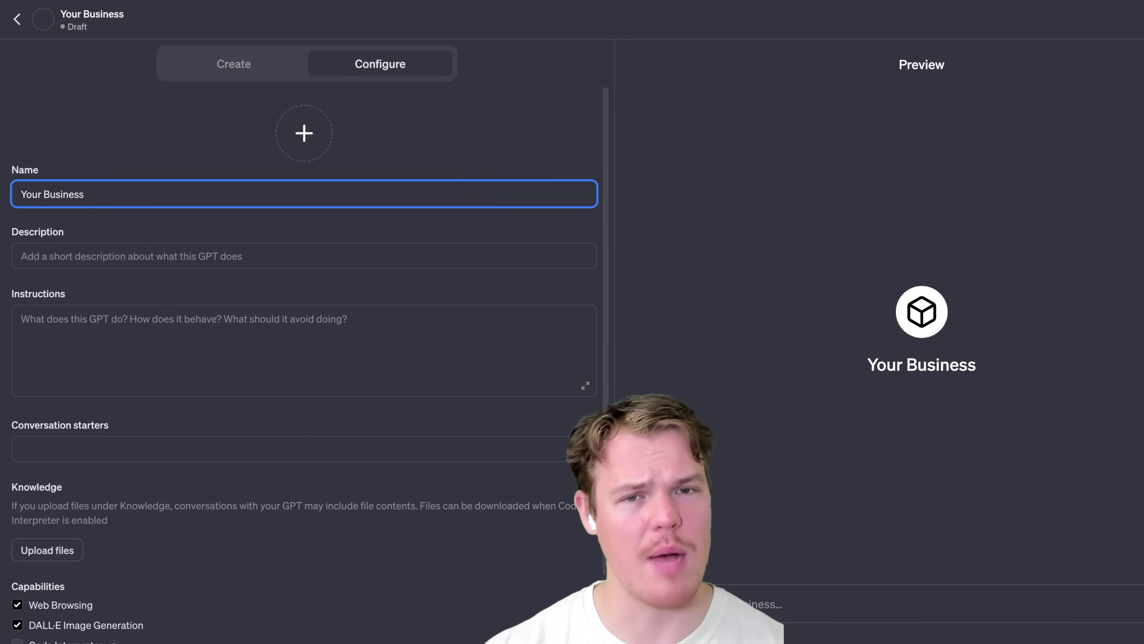
left_click(95, 193)
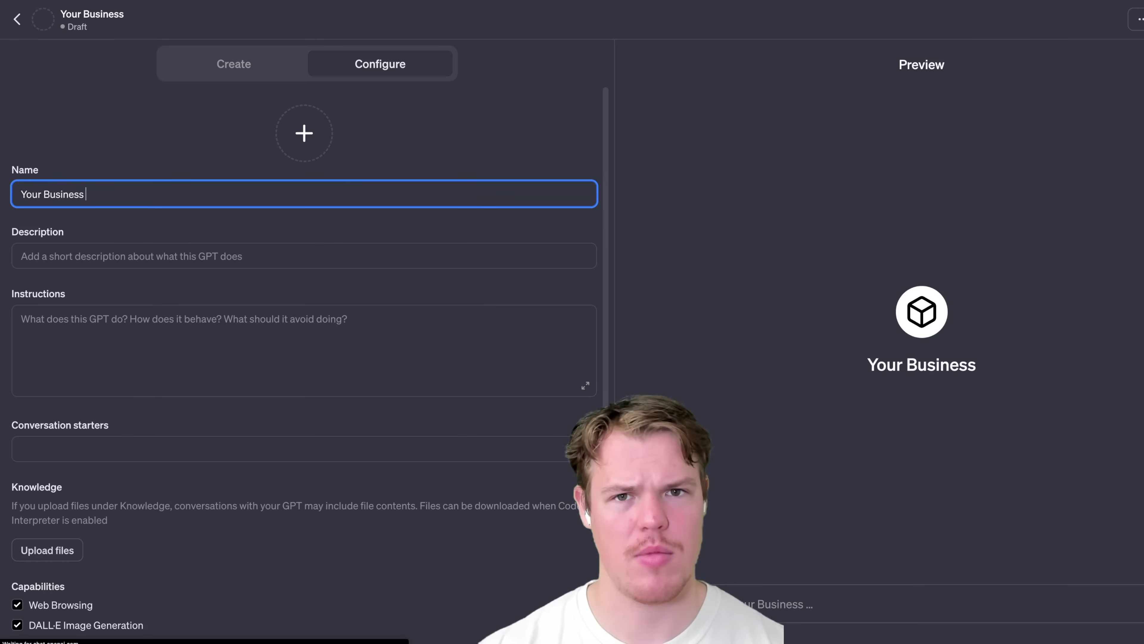
type("- LOcal")
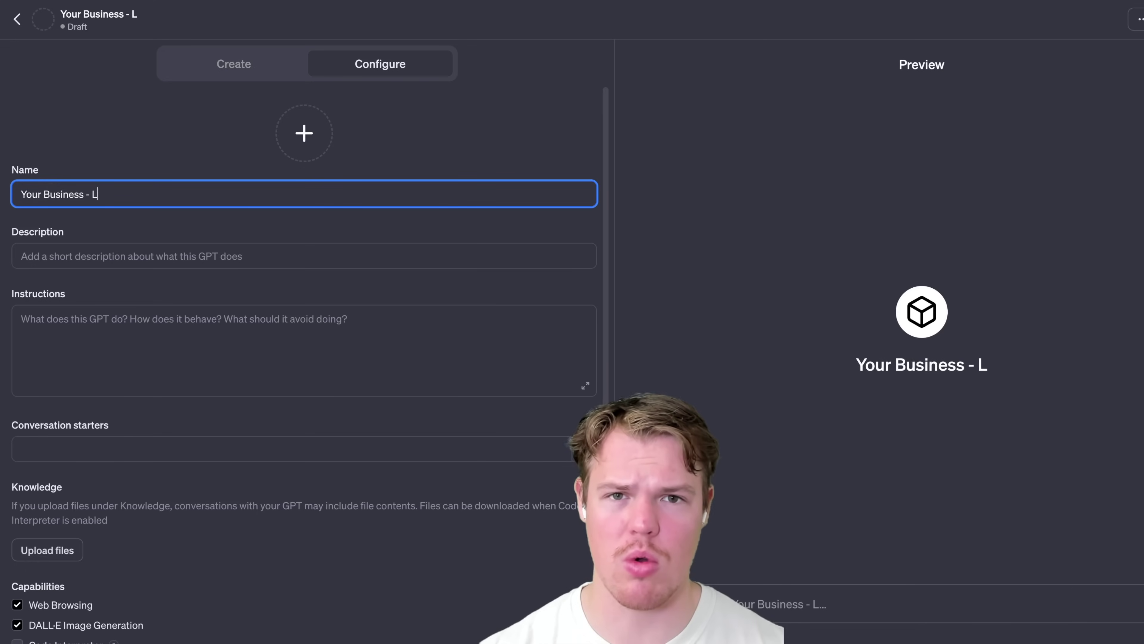
key("BackSpace")
key("BackSpace")
key("BackSpace")
key("BackSpace")
type("oca")
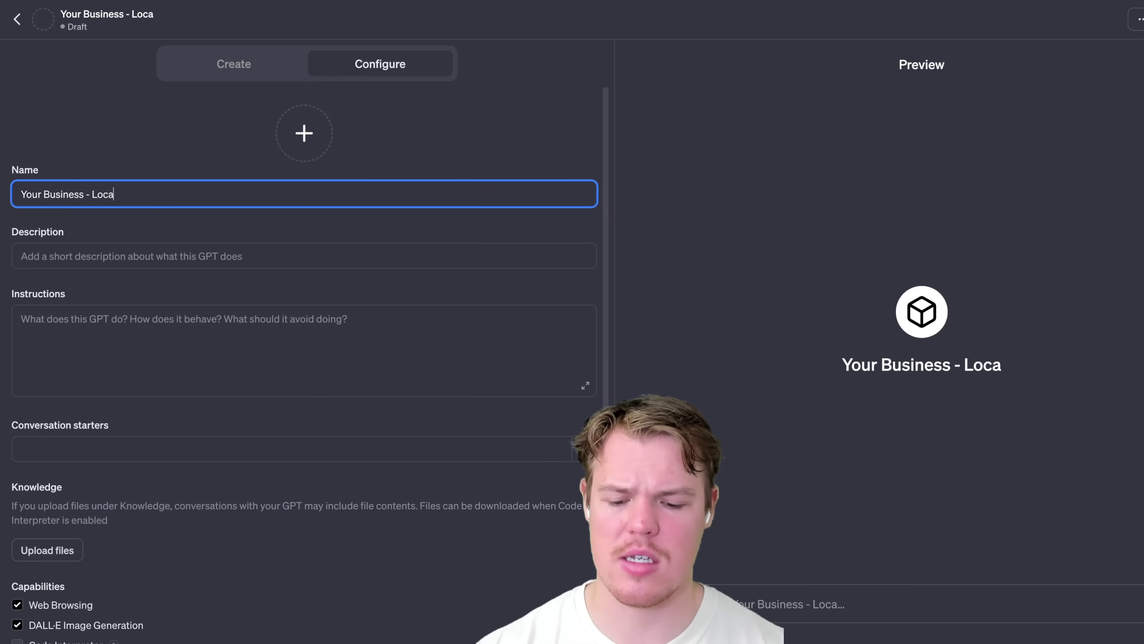
type("l - ")
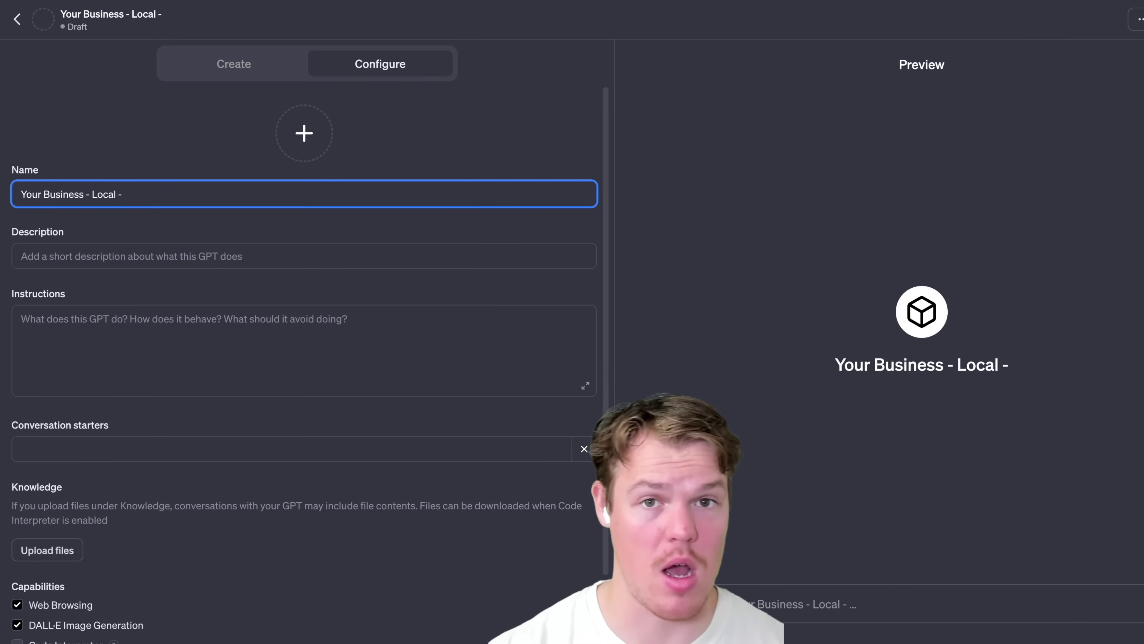
type("Dome")
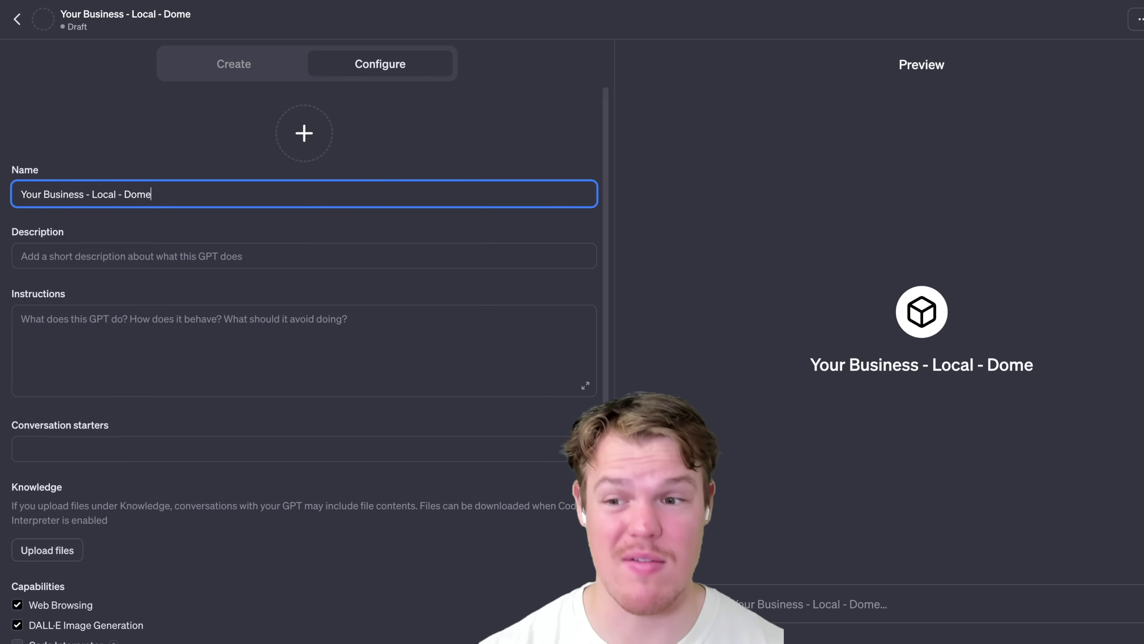
type("stic - Inte")
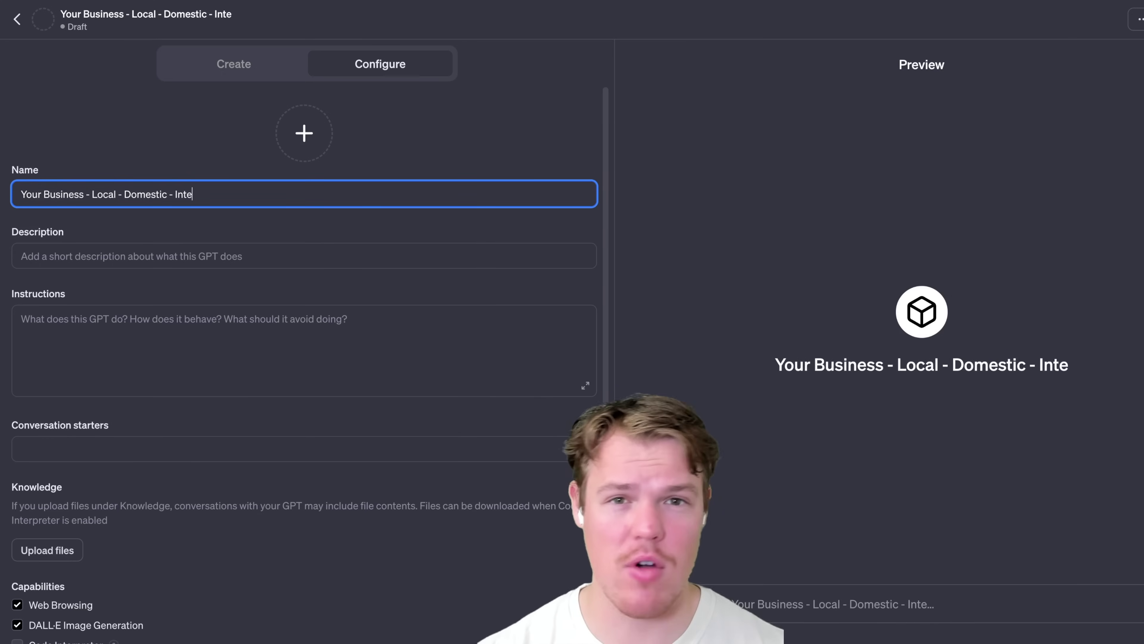
type("rnational")
key("BackSpace")
key("BackSpace")
type("nal")
left_click(90, 155)
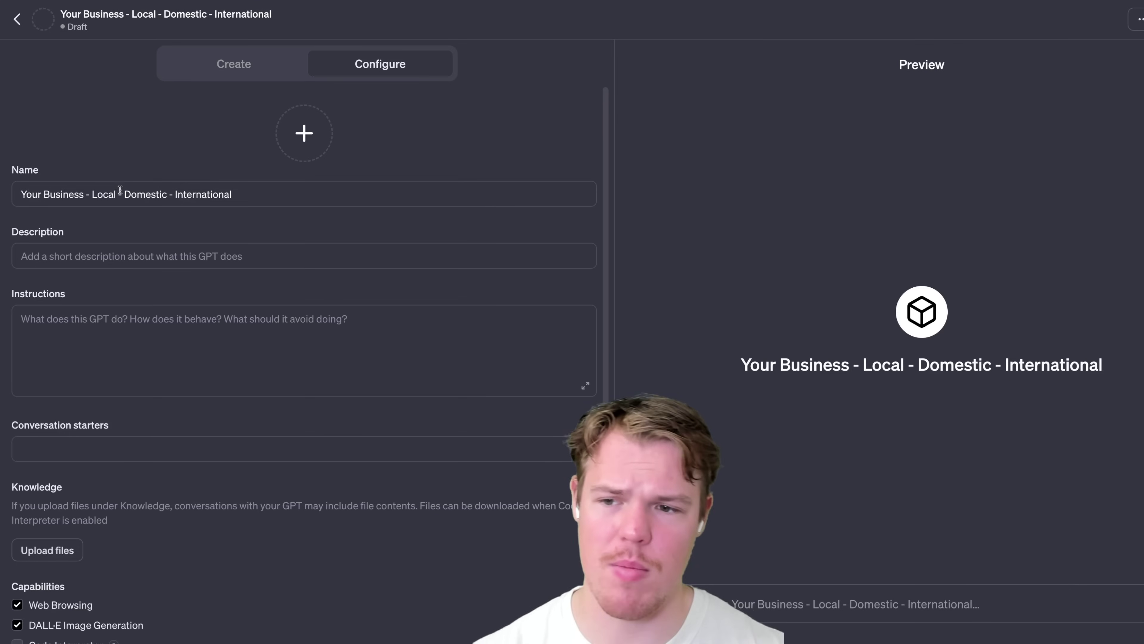
left_click_drag(118, 194, 242, 194)
key("BackSpace")
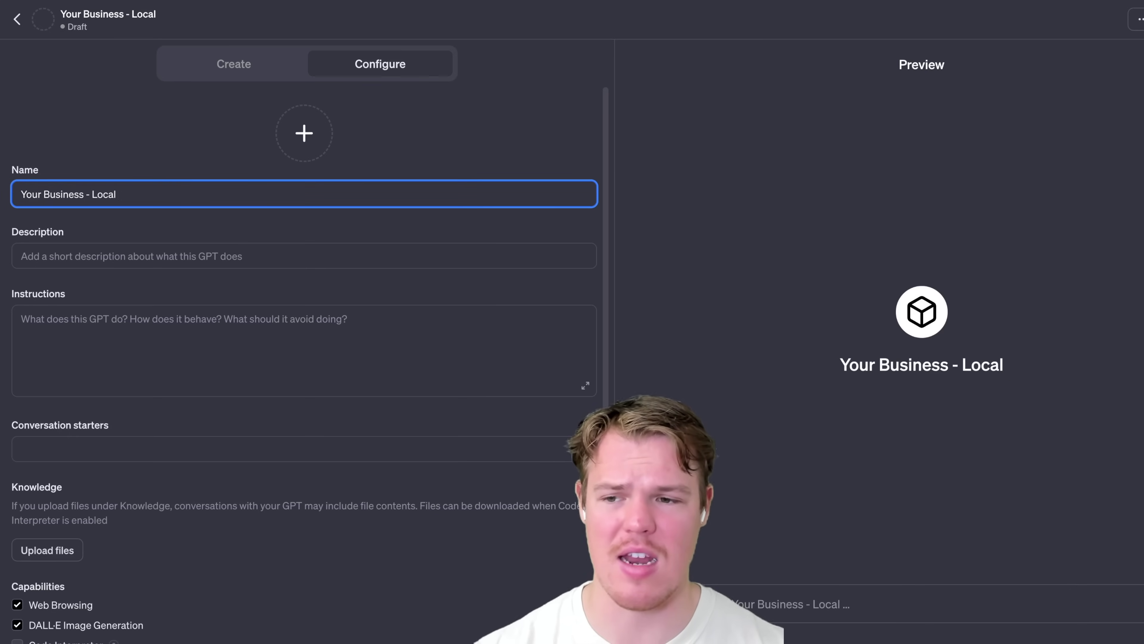
key("super+a")
key("BackSpace")
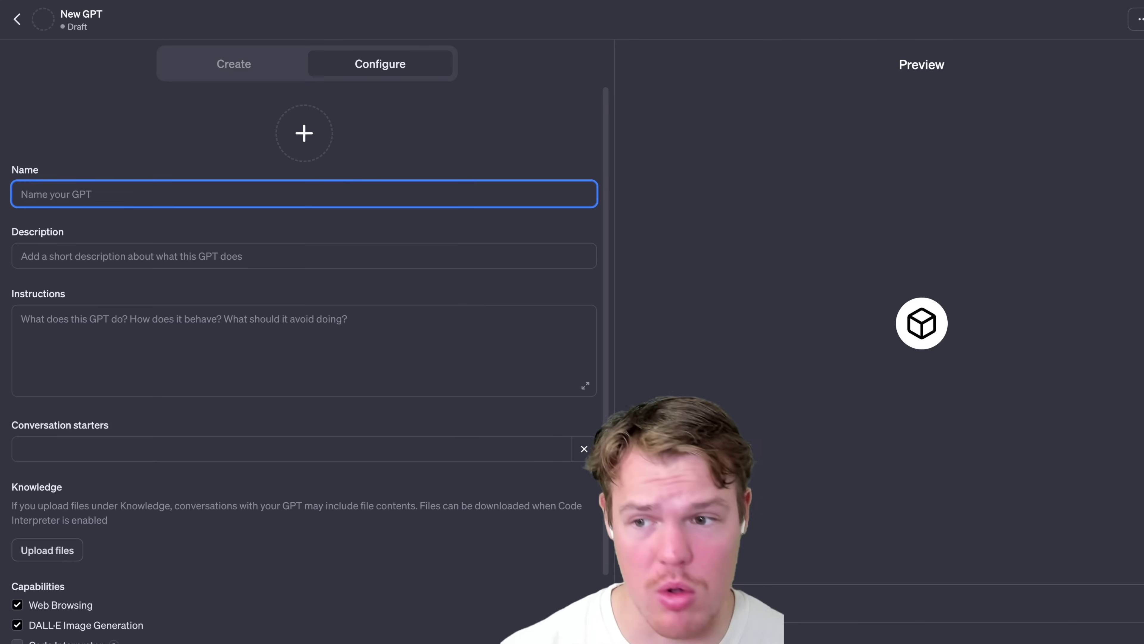
Name the draft GPT 'Bakery - San Francisco', removing the trailing 'GPT'.
type("Bakery")
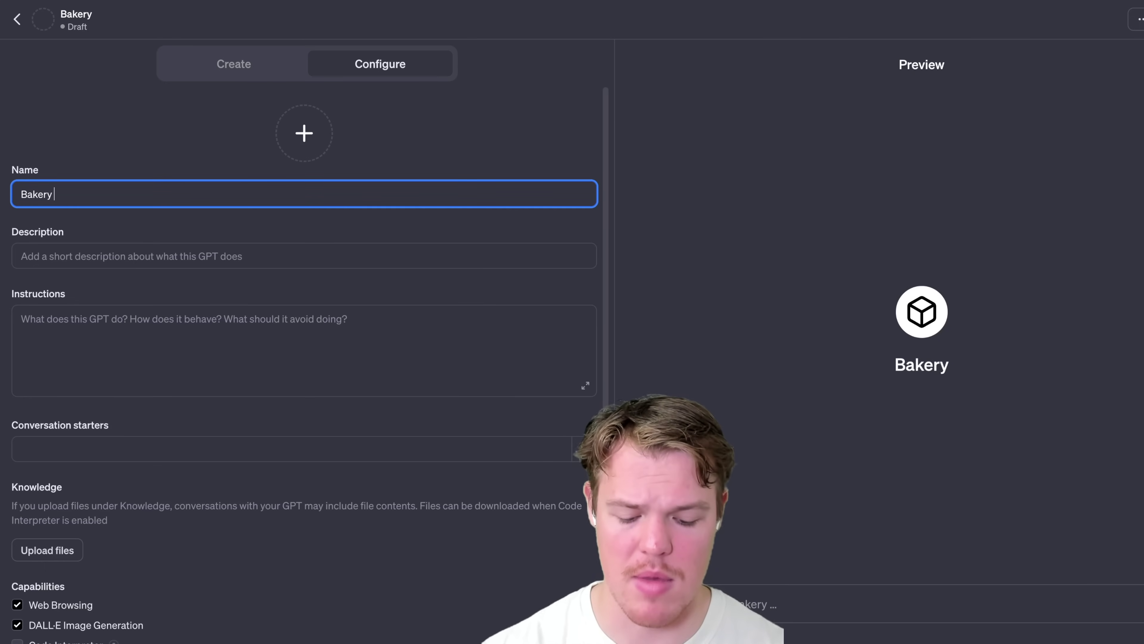
type(" - San Fr")
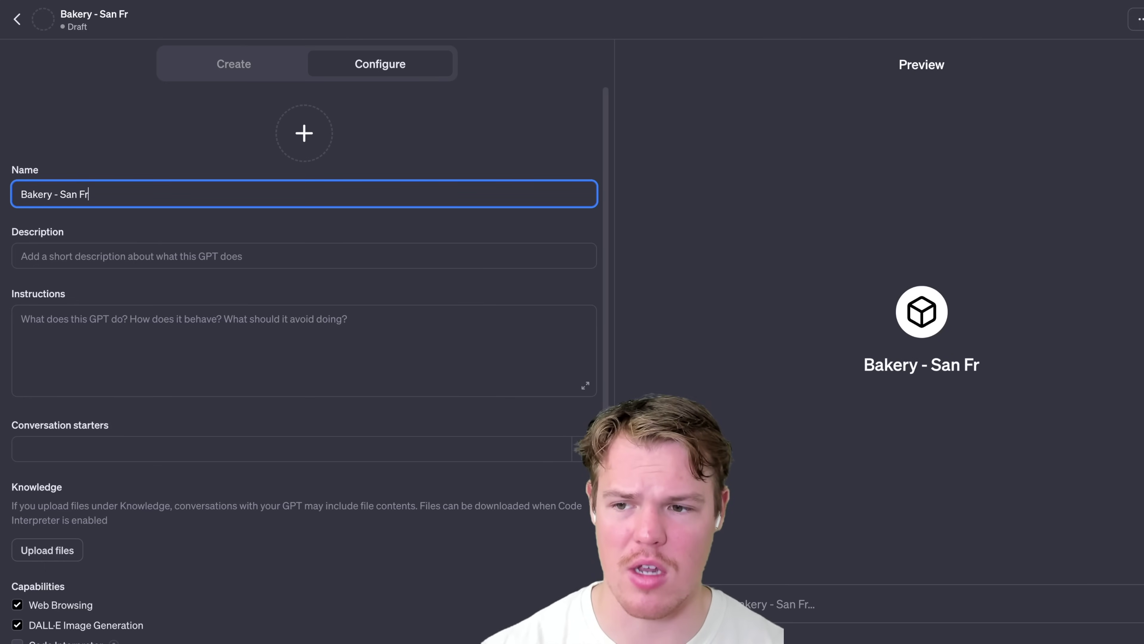
type("ancisco")
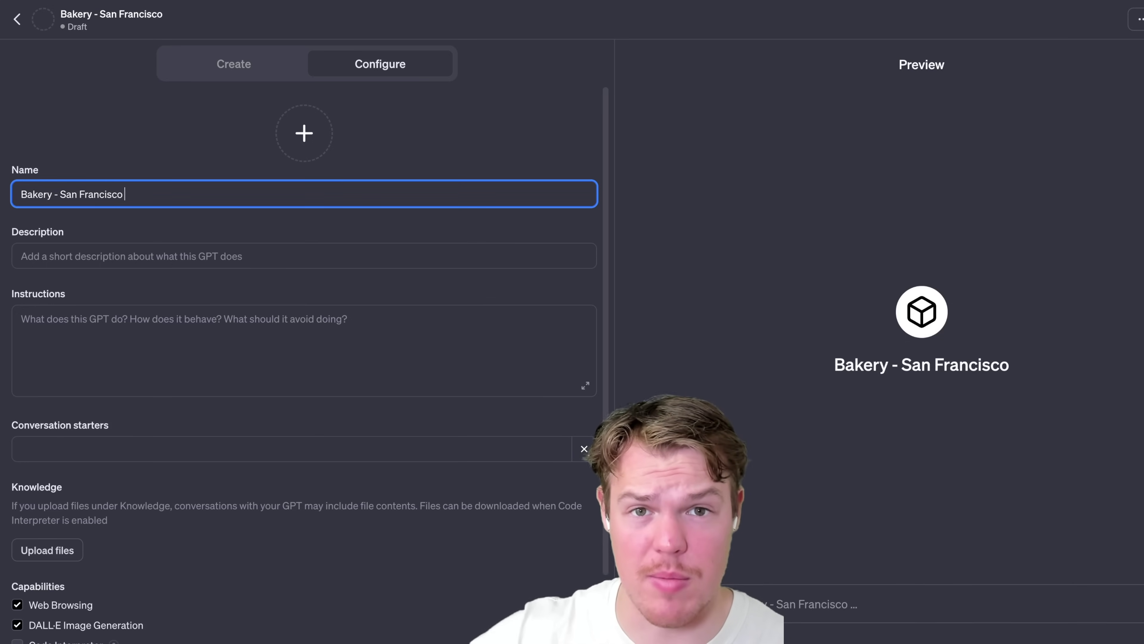
type(" GPT")
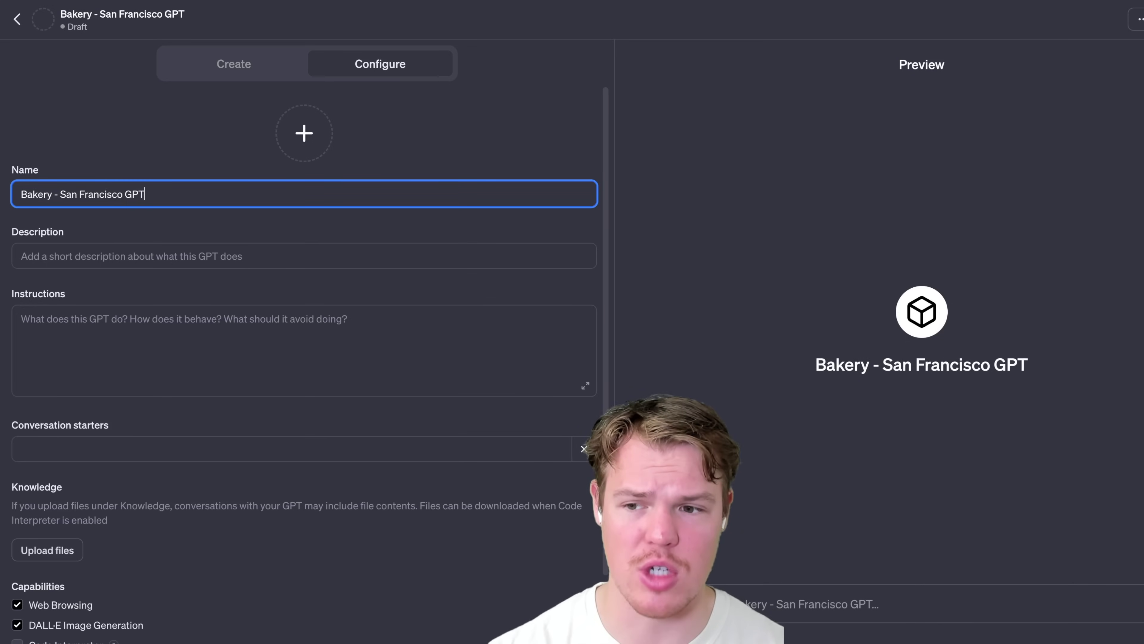
double_click(131, 194)
key("BackSpace")
left_click(147, 114)
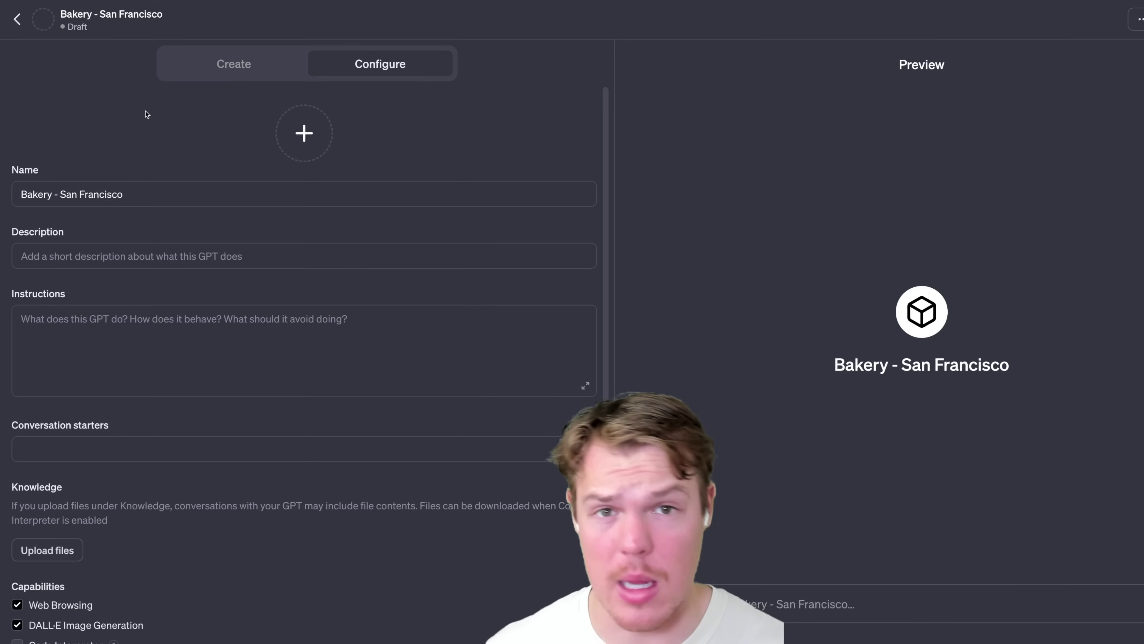
left_click(127, 248)
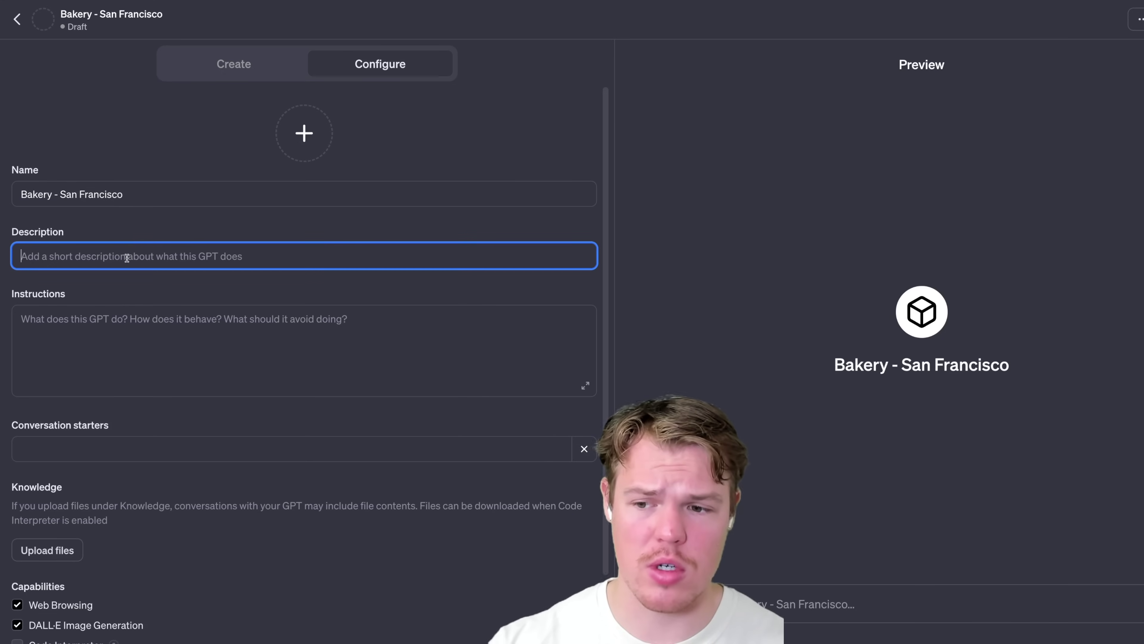
left_click(127, 318)
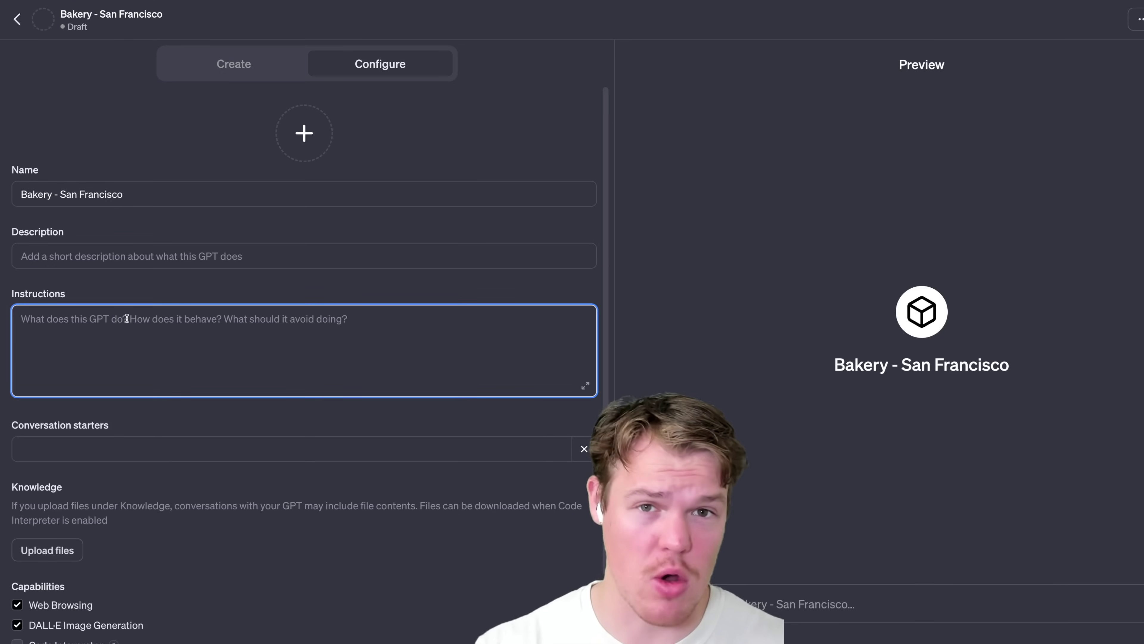
left_click(144, 249)
left_click(193, 231)
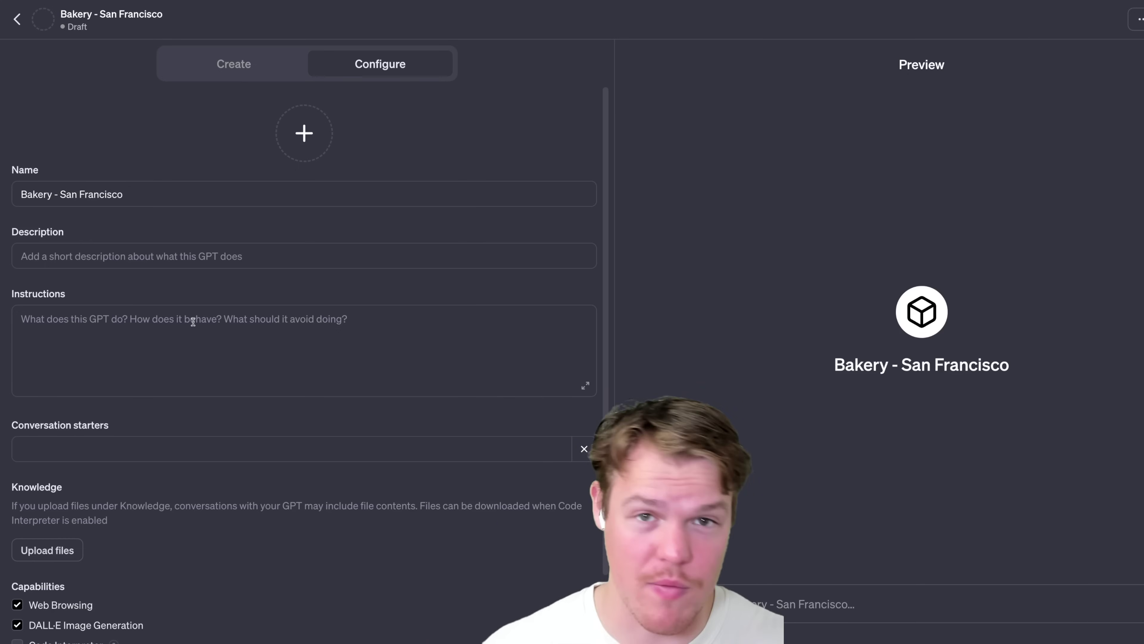
scroll(196, 339, "down", 3)
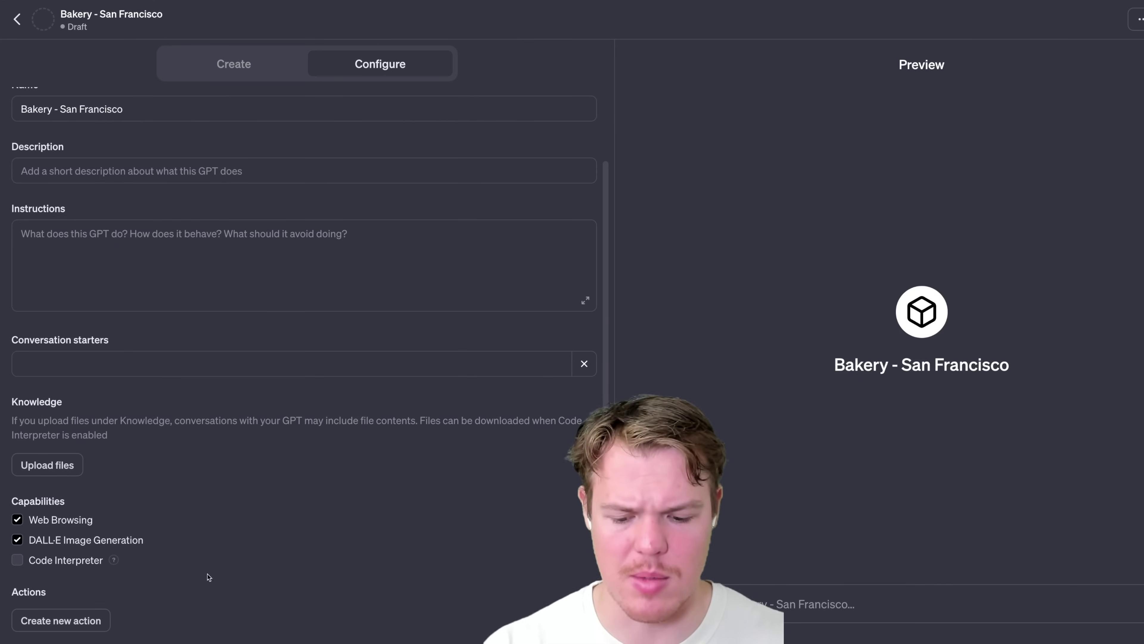
scroll(235, 503, "up", 1)
scroll(235, 503, "up", 3)
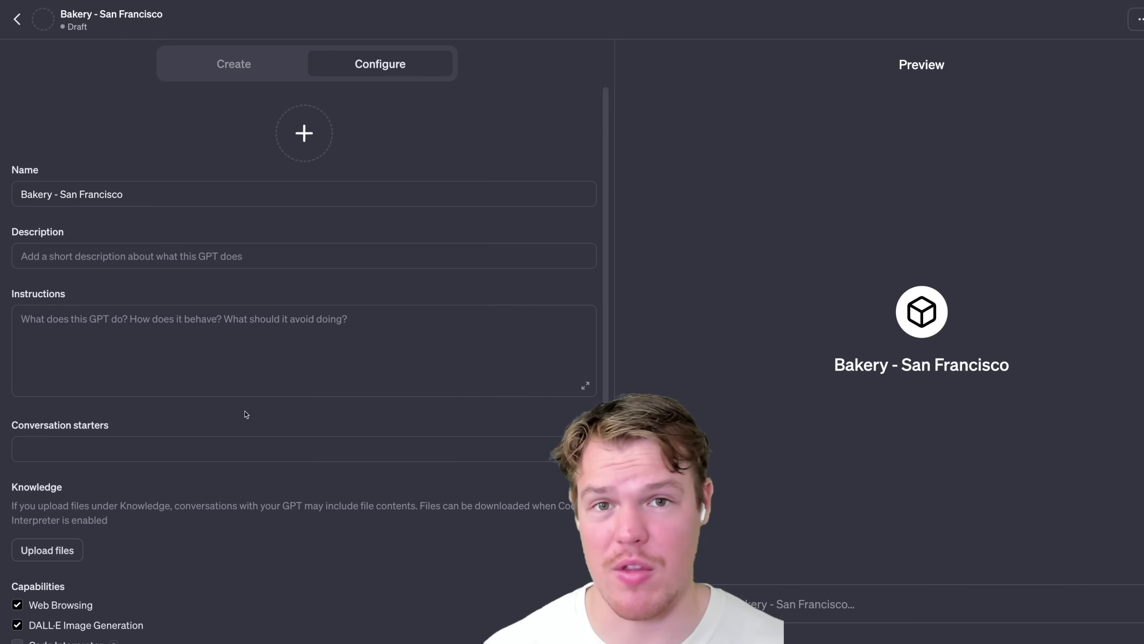
Rename the GPT from 'Bakery - San Francisco' to 'Bakery - USA'.
double_click(114, 195)
left_click_drag(125, 195, 63, 195)
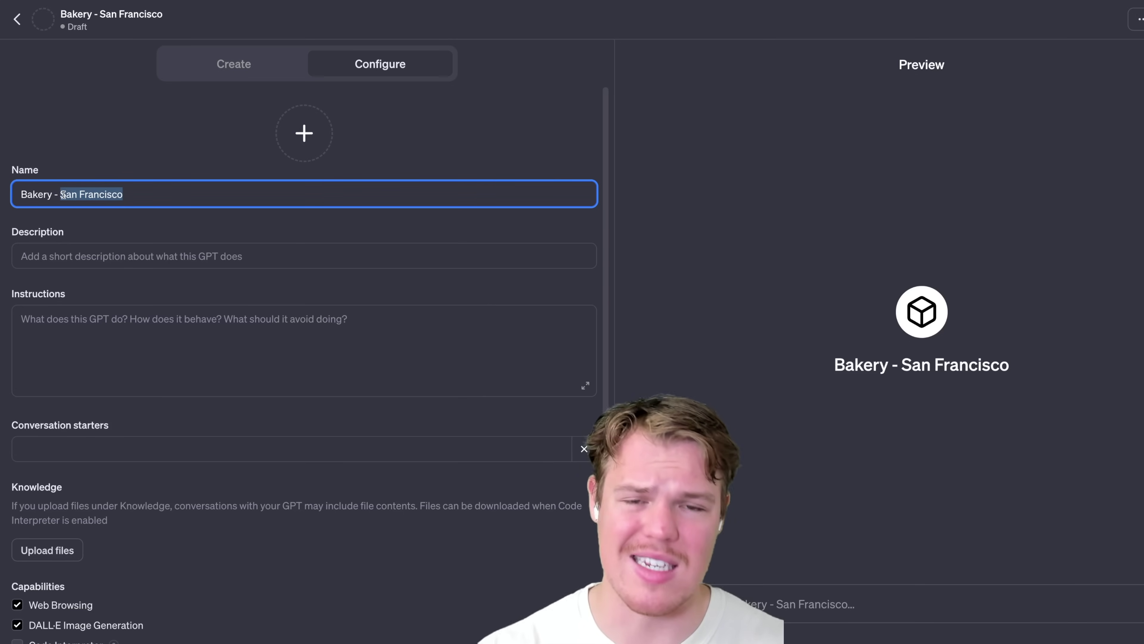
type("UK")
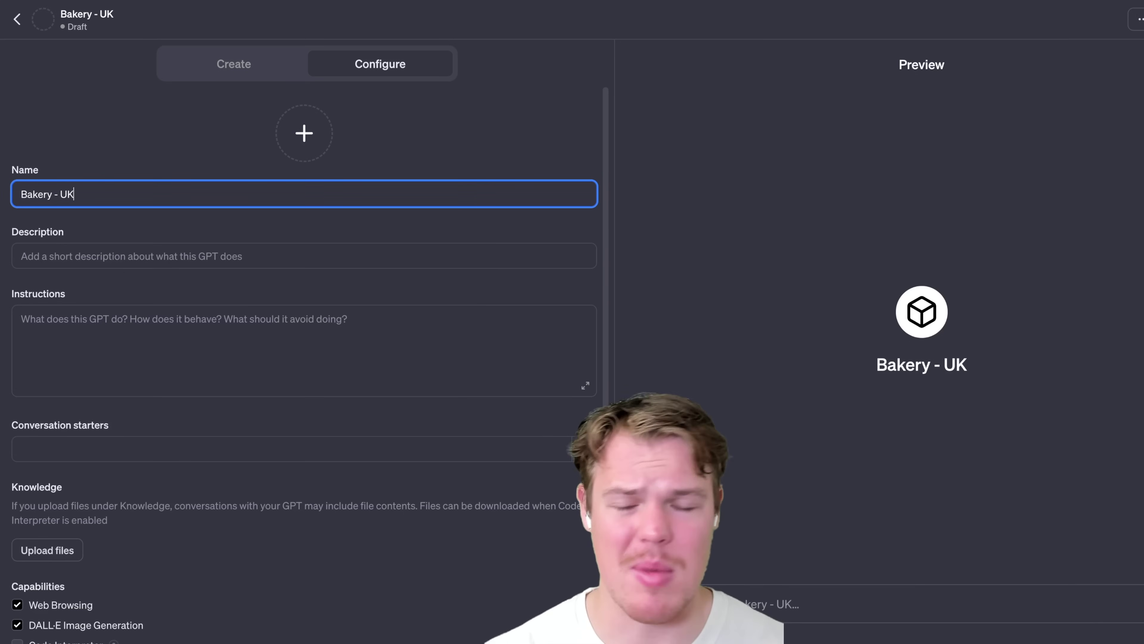
key("BackSpace")
type("SA")
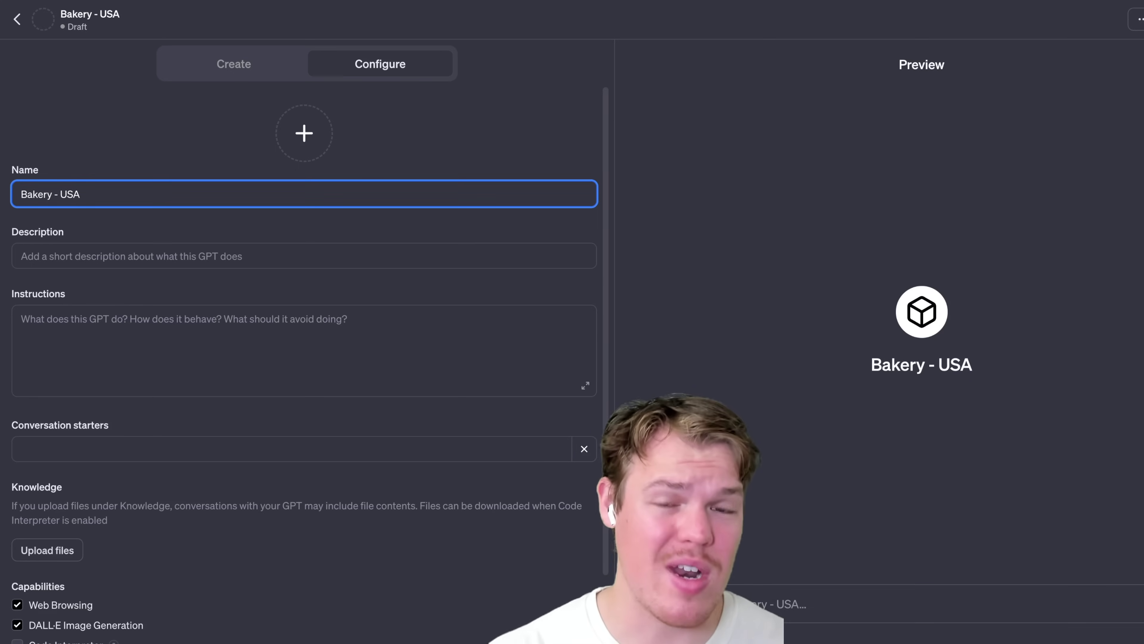
Move past the Description field and put the cursor in the Instructions box.
left_click(64, 253)
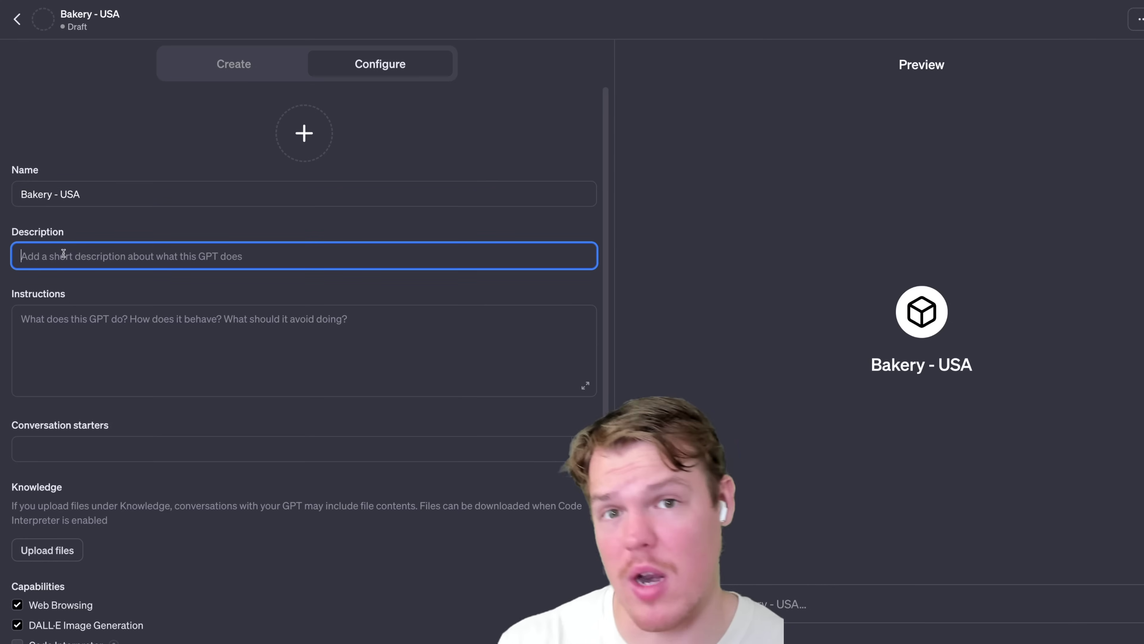
scroll(95, 320, "down", 1)
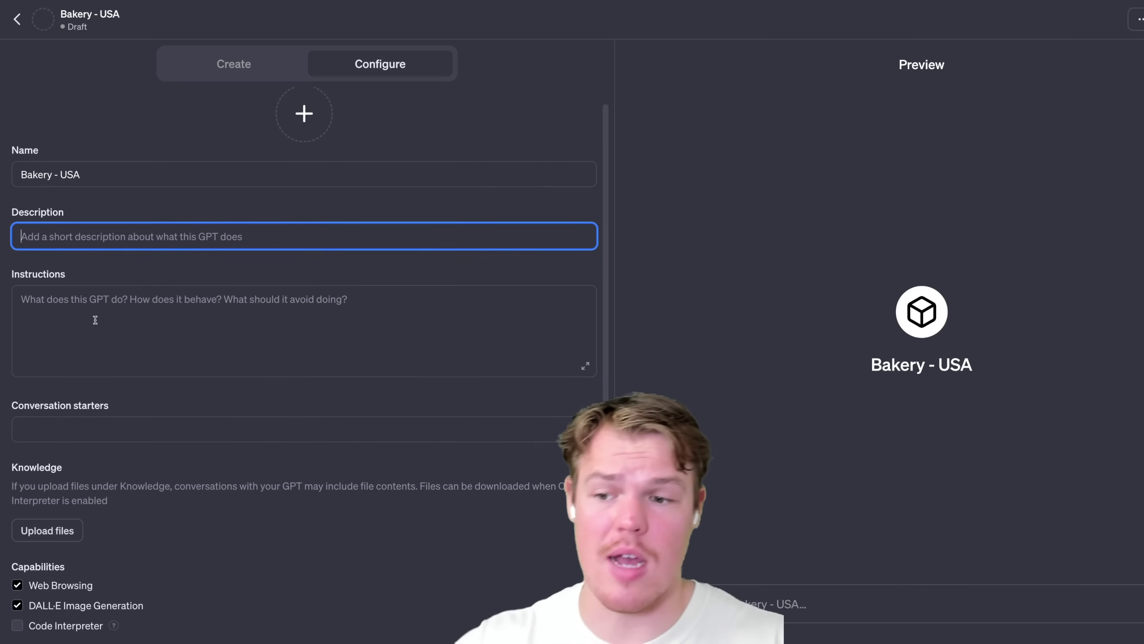
scroll(95, 319, "down", 1)
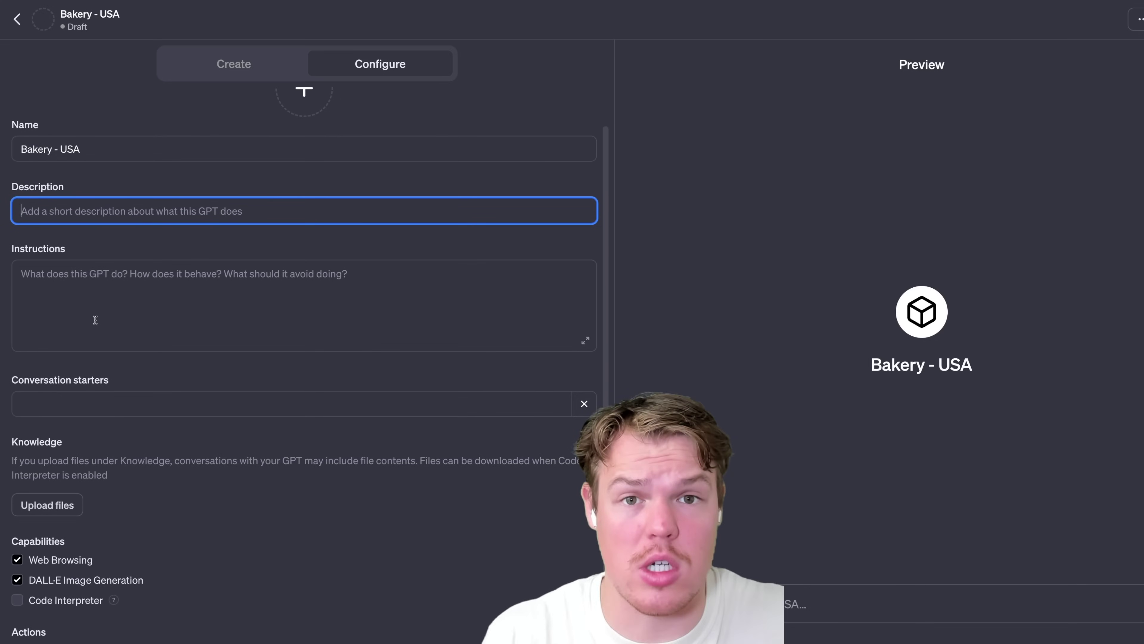
left_click(105, 305)
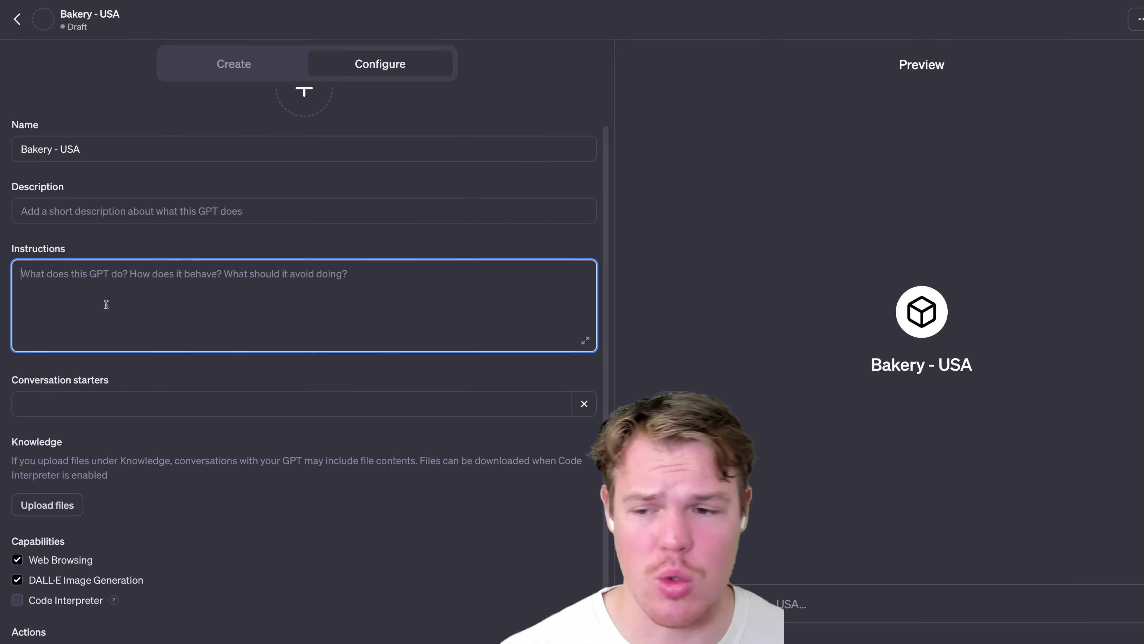
Write 'Foot traffic,' and 'Sales Call,' on separate lines in the Instructions.
type("Foot traffic")
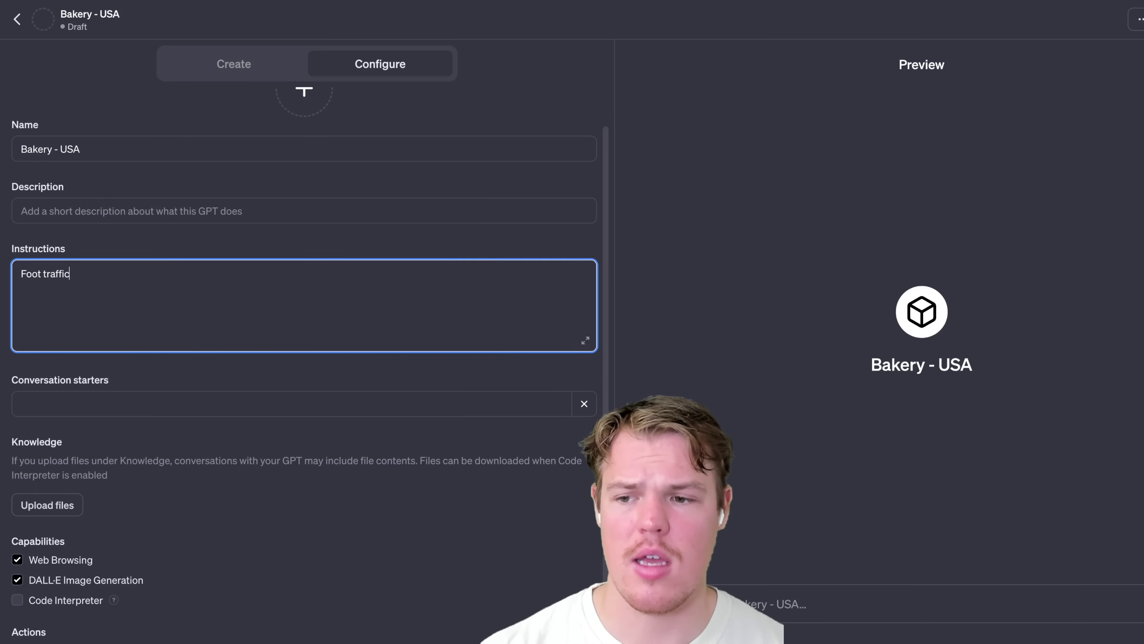
type(",")
key("Return")
key("Return")
type("Calc")
key("BackSpace")
key("BackSpace")
key("BackSpace")
key("BackSpace")
type("Sa")
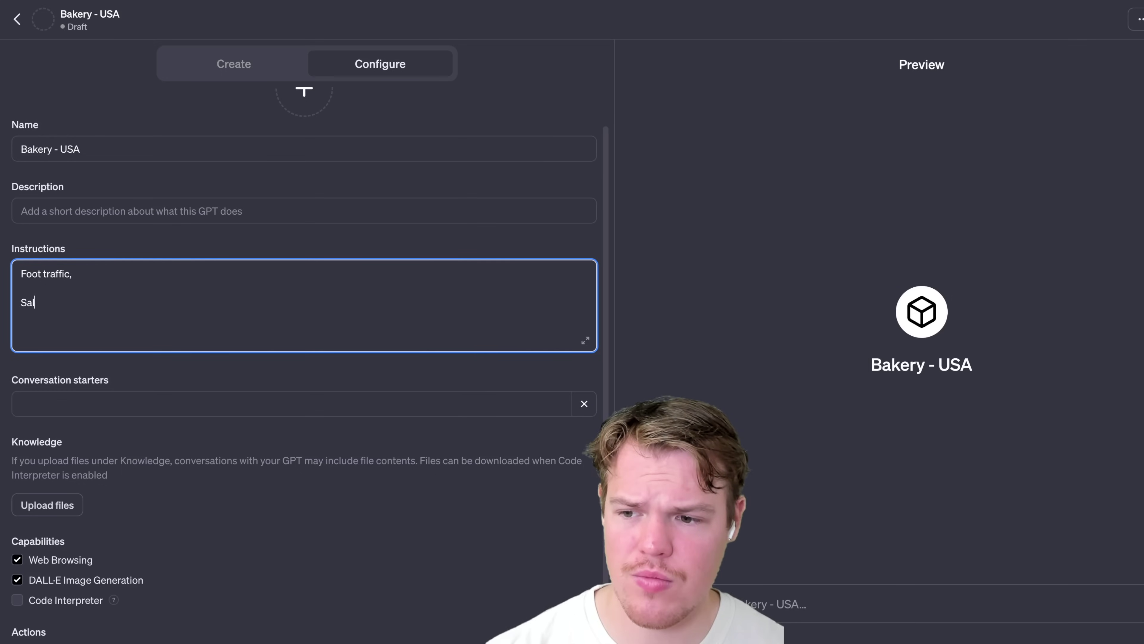
type("les Call,")
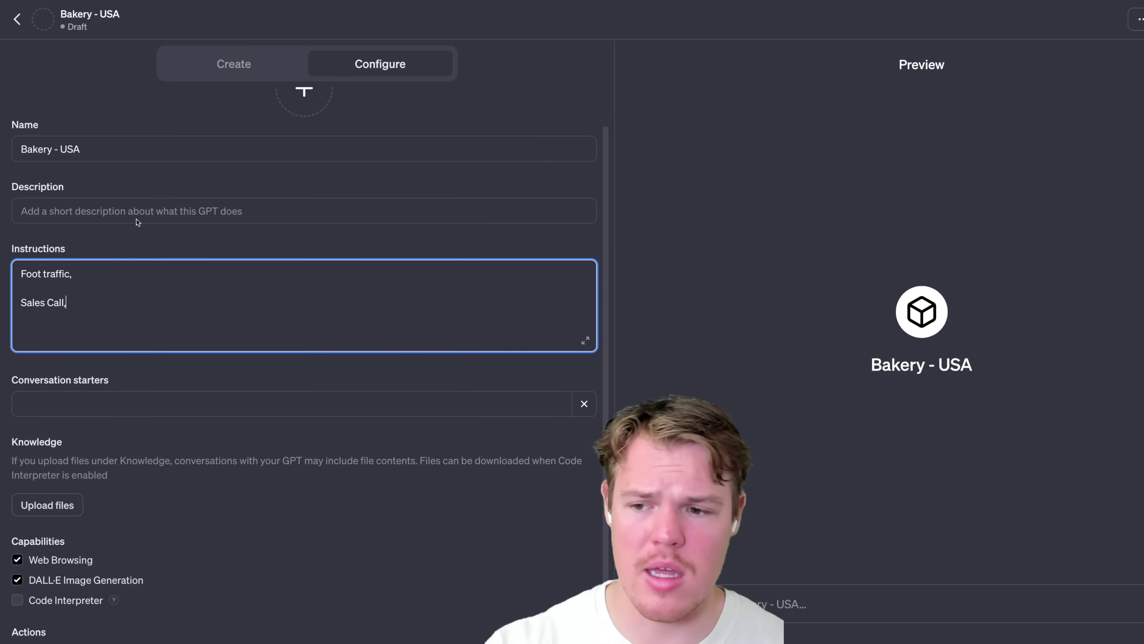
double_click(94, 151)
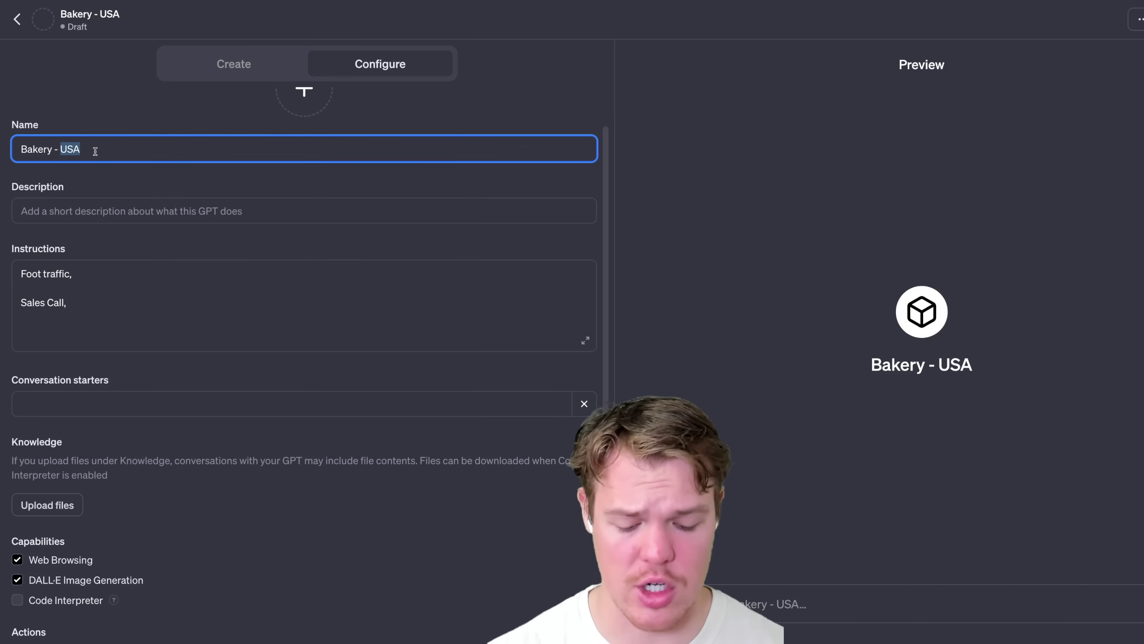
Rename the GPT to 'Webcafe Software' and clear all text from the Instructions.
key("BackSpace")
key("BackSpace")
key("BackSpace")
key("BackSpace")
key("BackSpace")
key("BackSpace")
key("BackSpace")
key("BackSpace")
key("BackSpace")
key("BackSpace")
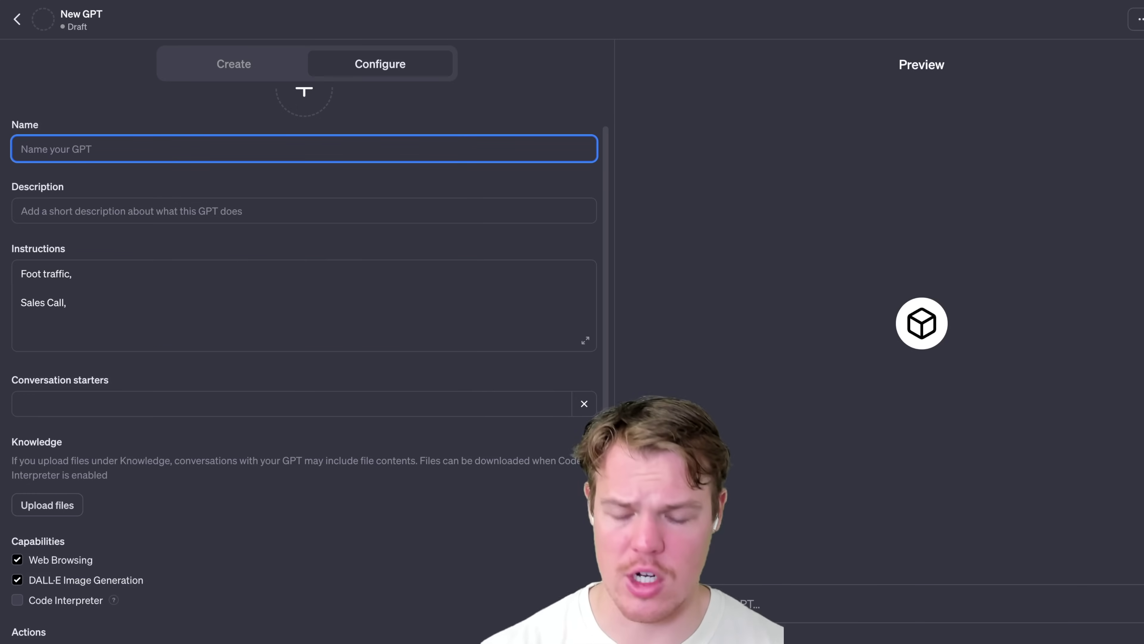
type("Webcafe")
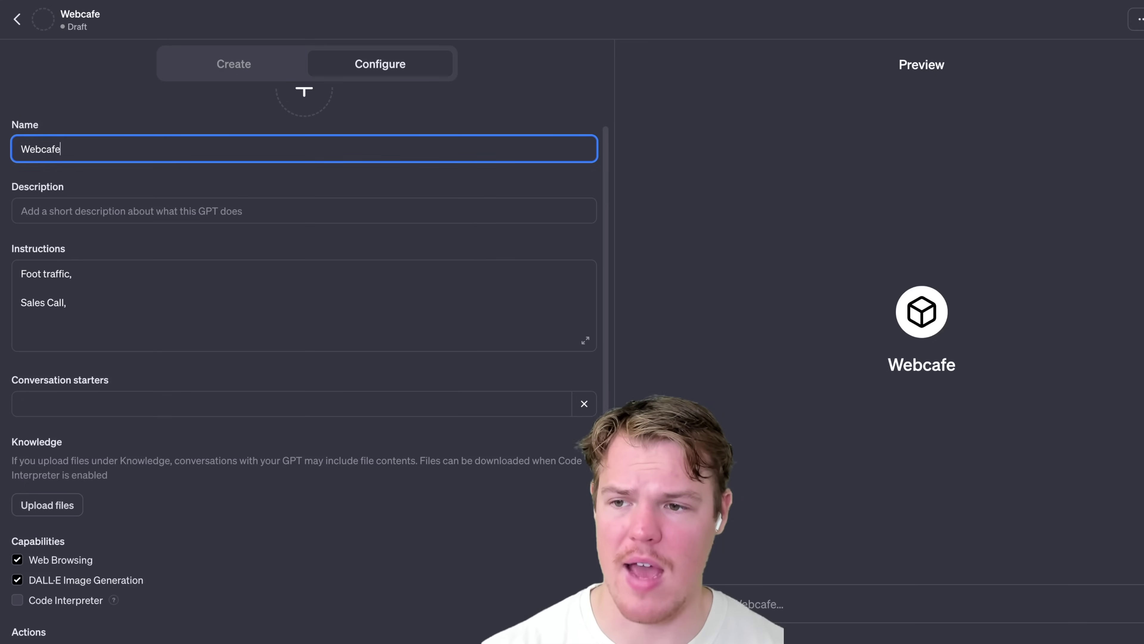
type(" Software")
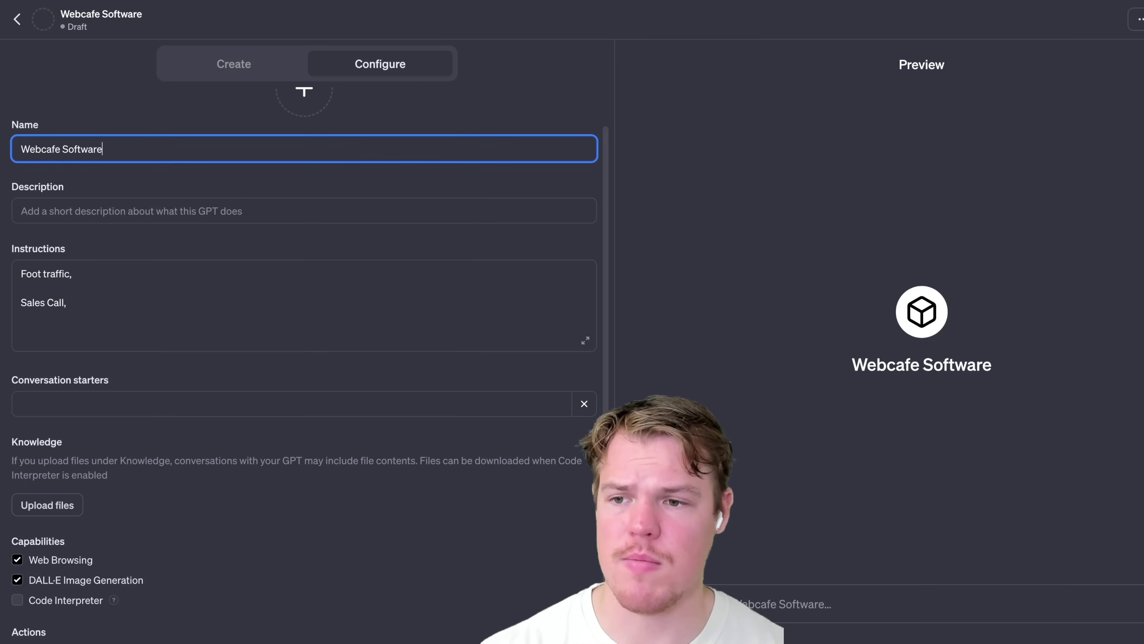
left_click(85, 303)
left_click_drag(86, 302, 21, 271)
key("BackSpace")
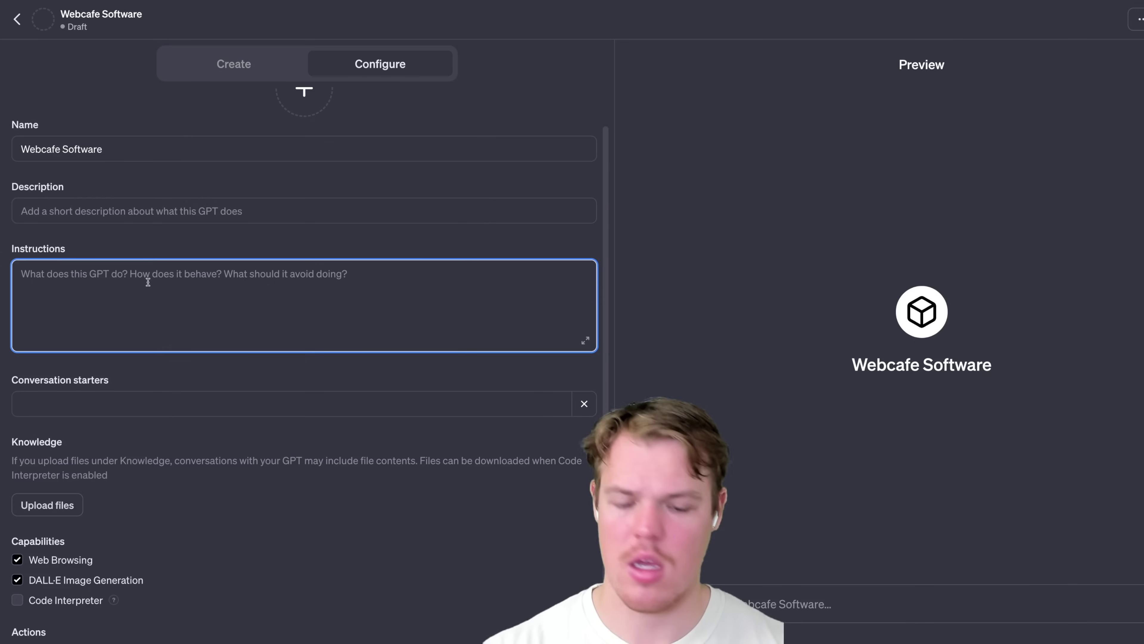
key("Return")
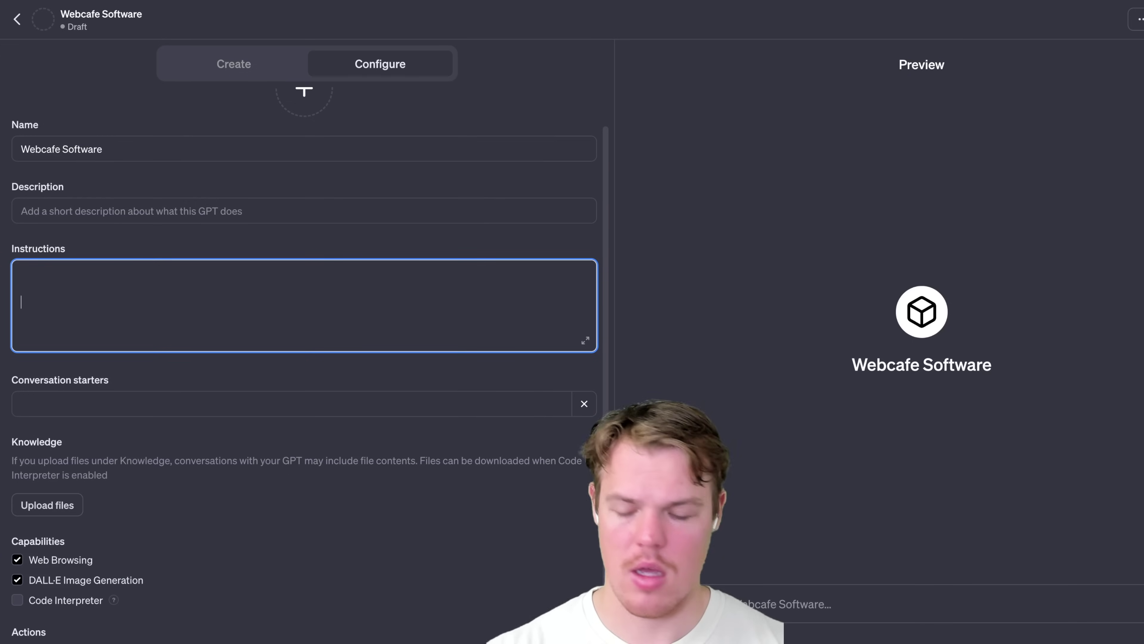
type("https://webcafesoftware.com/pages/contact")
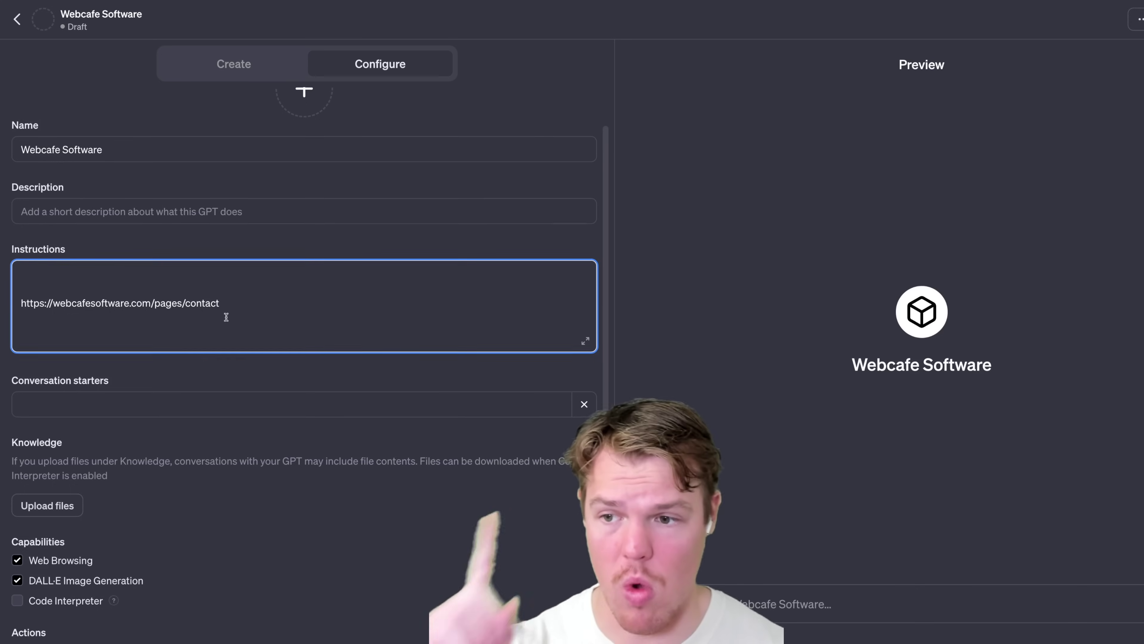
scroll(225, 318, "up", 2)
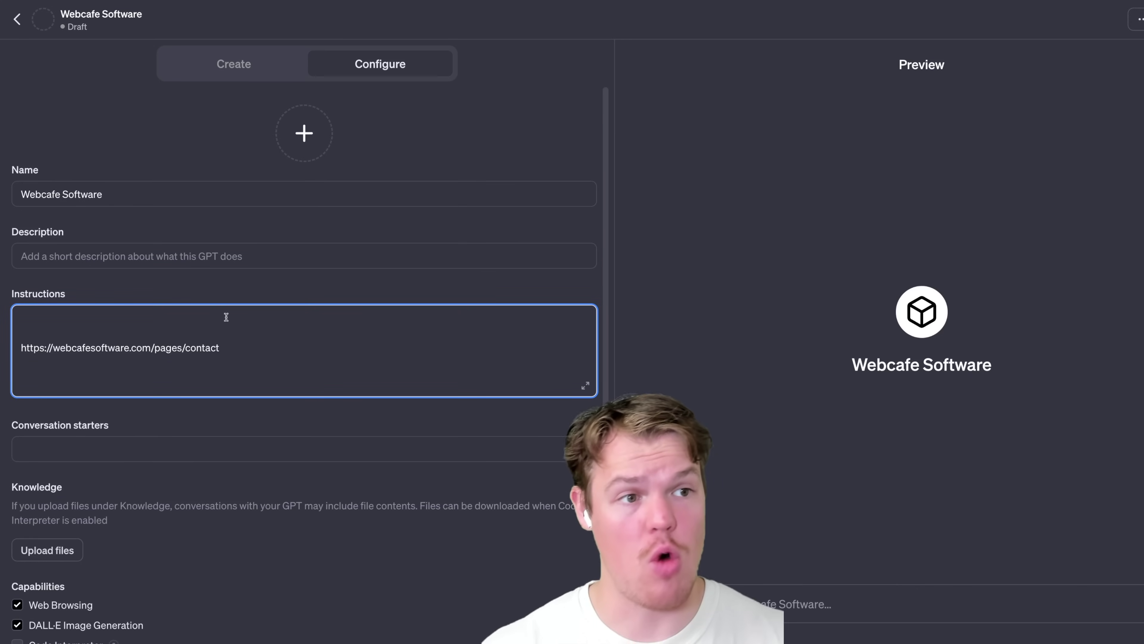